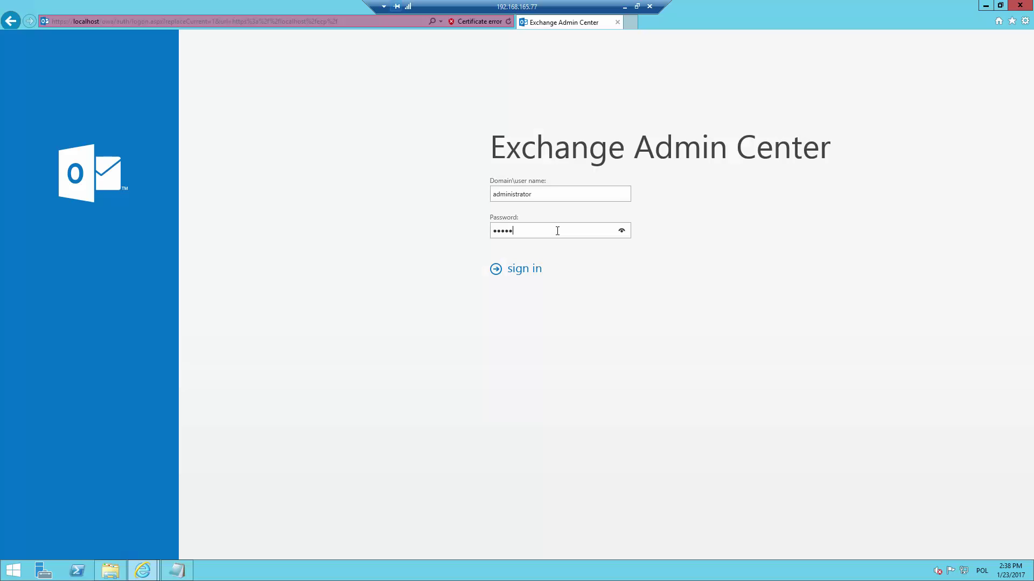
Submit the administrator credentials to sign in to Exchange admin center.
key("Return")
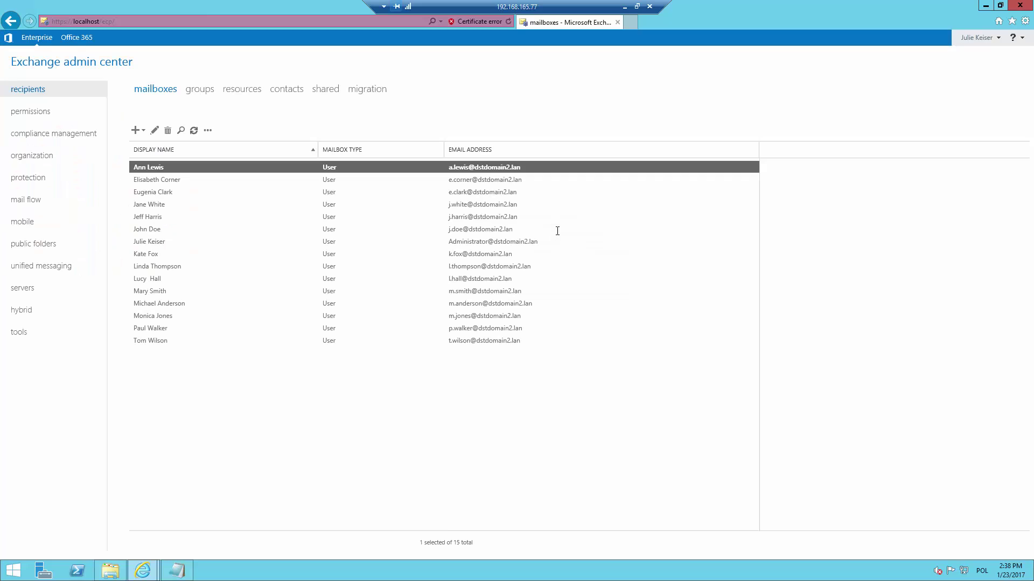
Create a new Apply disclaimers mail flow rule with more options, named 'email signature 1'.
left_click(40, 201)
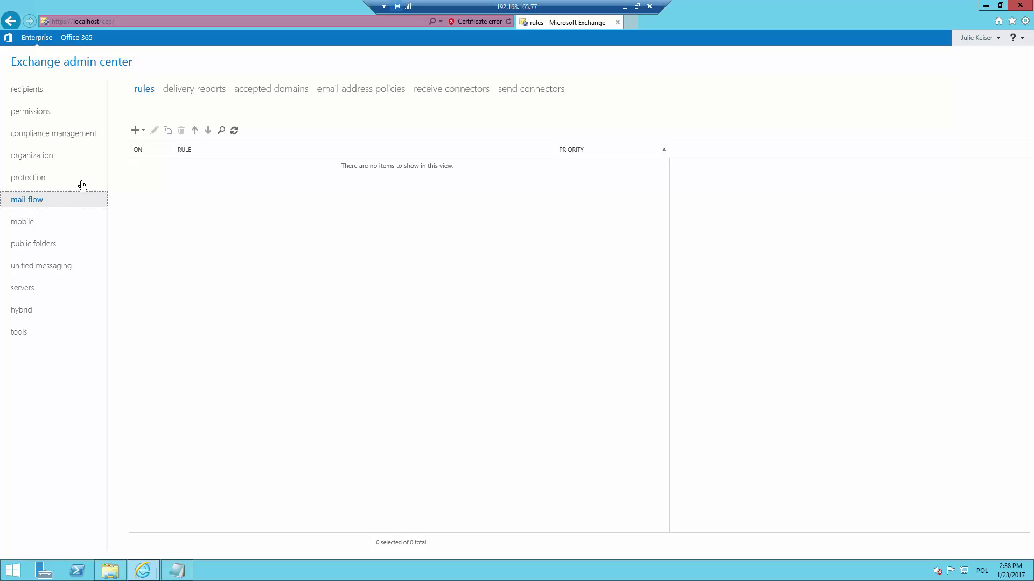
left_click(136, 131)
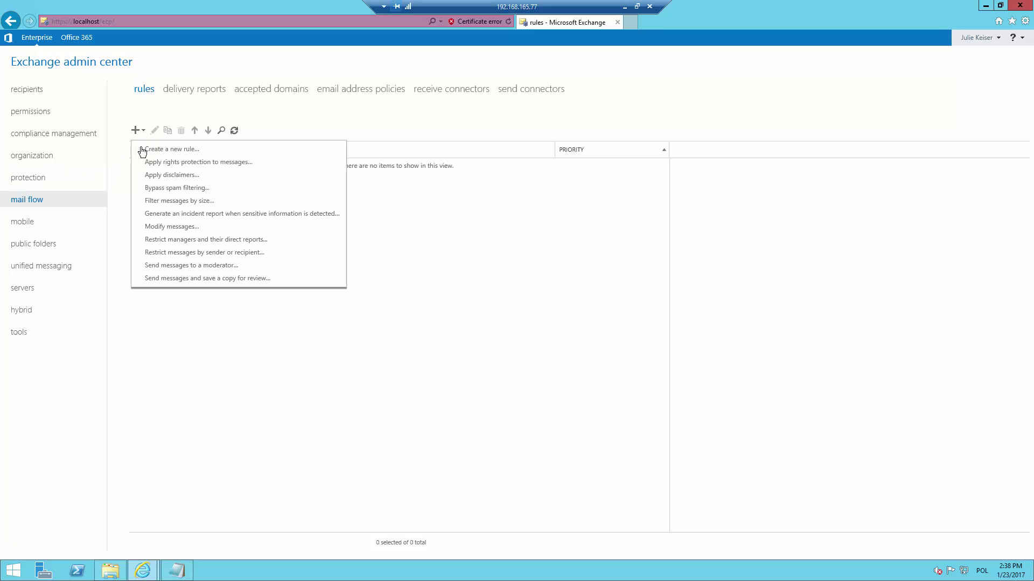
left_click(146, 175)
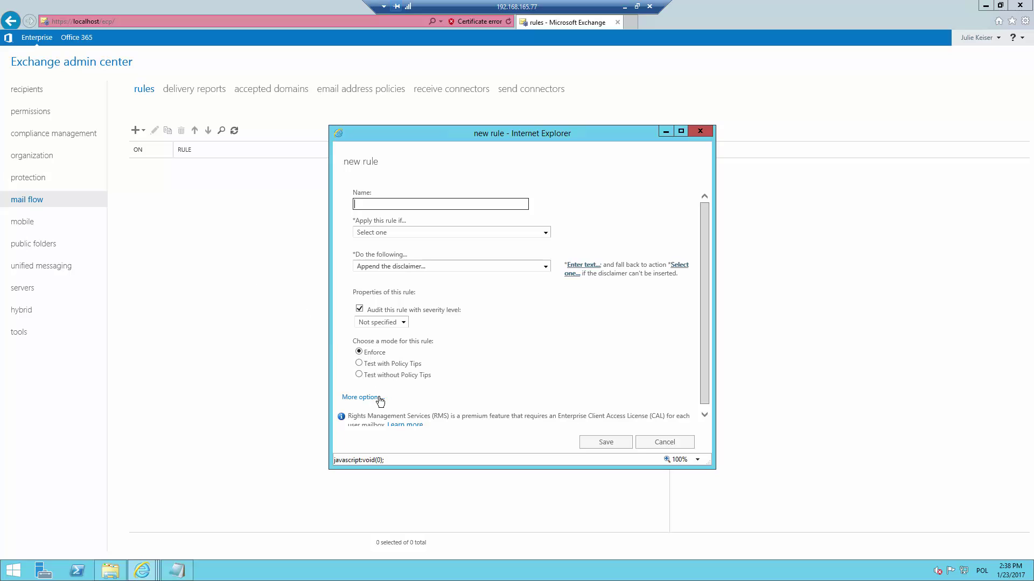
left_click(380, 398)
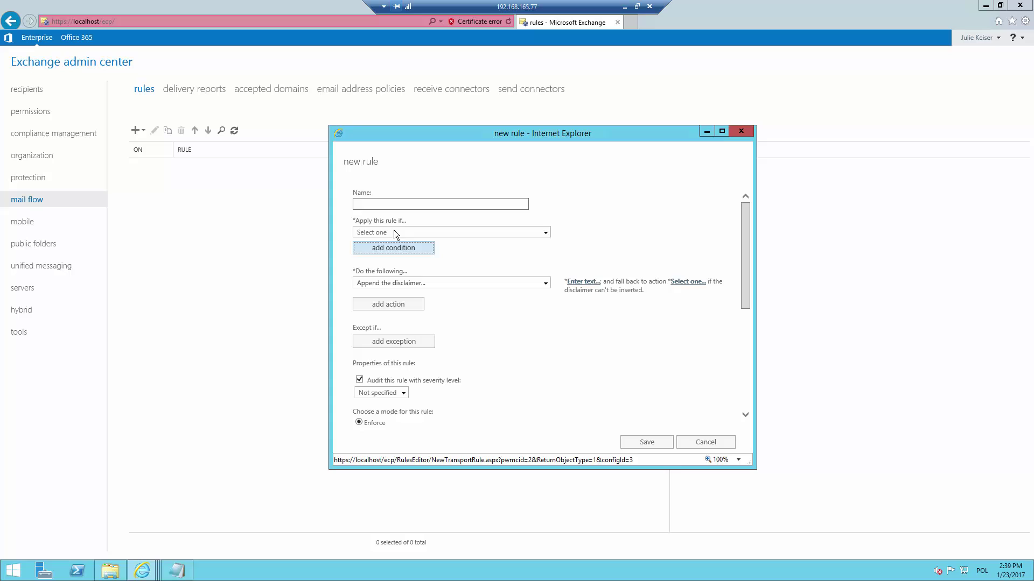
left_click(389, 203)
type("email s")
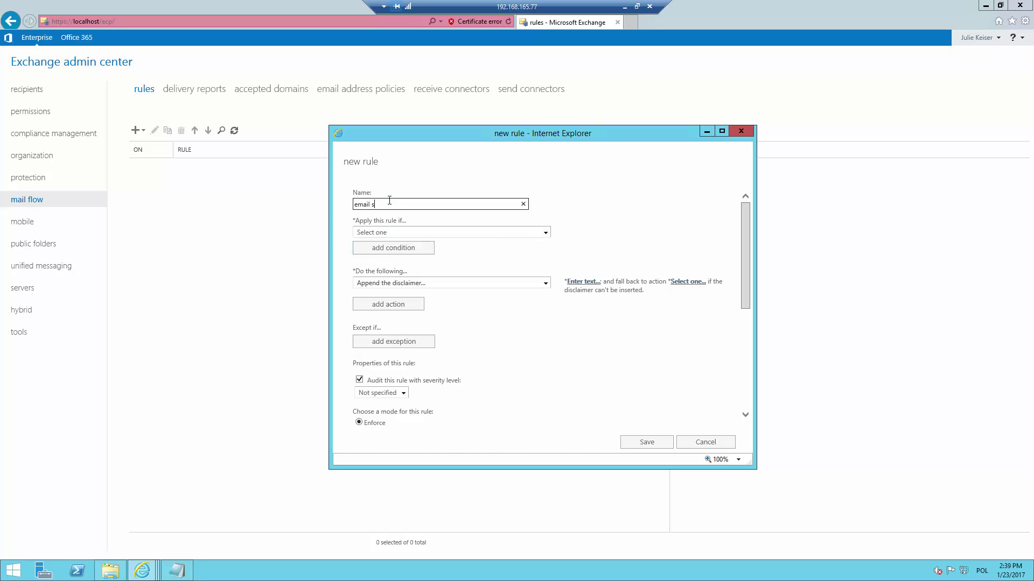
type("ignature 1")
Make the rule apply when the sender is located Inside the organization.
left_click(398, 234)
mouse_move(411, 254)
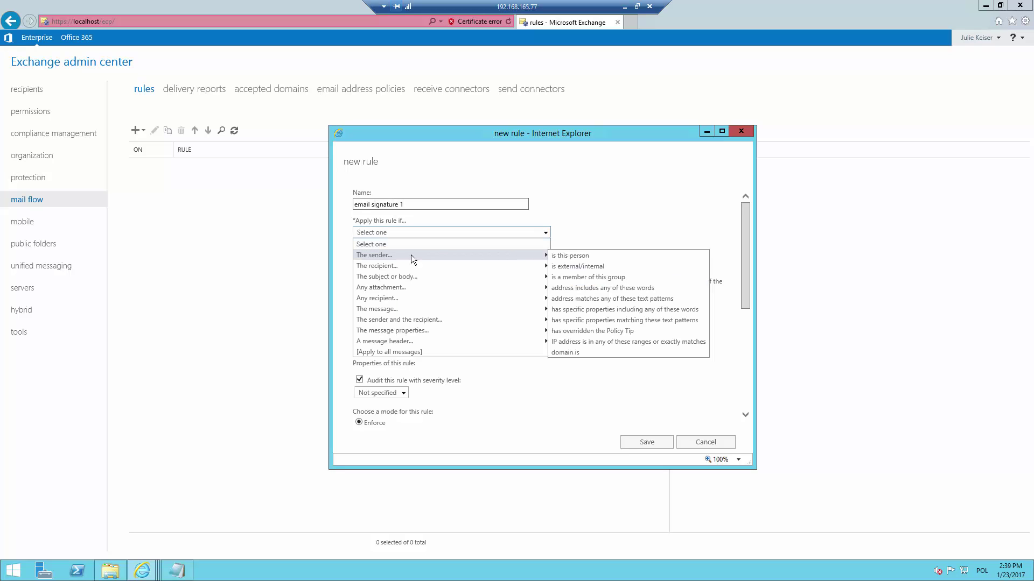
left_click(560, 266)
left_click(524, 333)
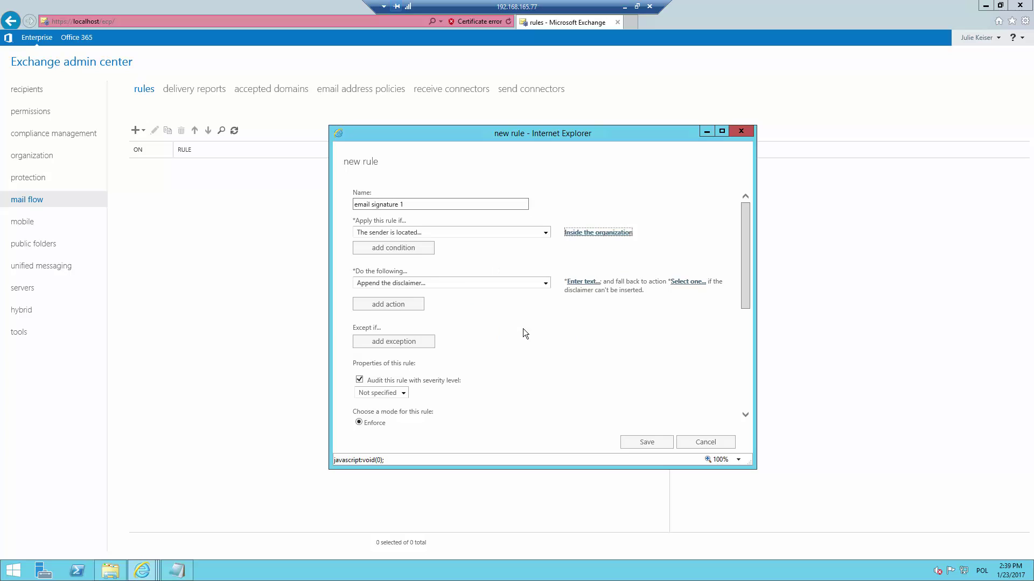
Add a second condition requiring recipients located Outside the organization, then begin the disclaimer text.
left_click(393, 248)
left_click(430, 255)
mouse_move(508, 289)
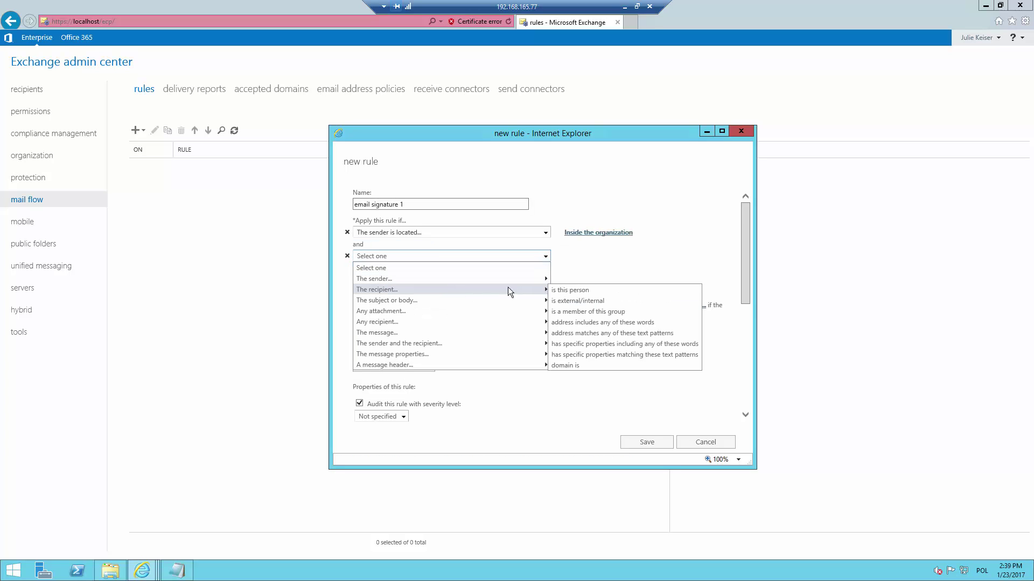
left_click(569, 299)
left_click(567, 300)
left_click(562, 314)
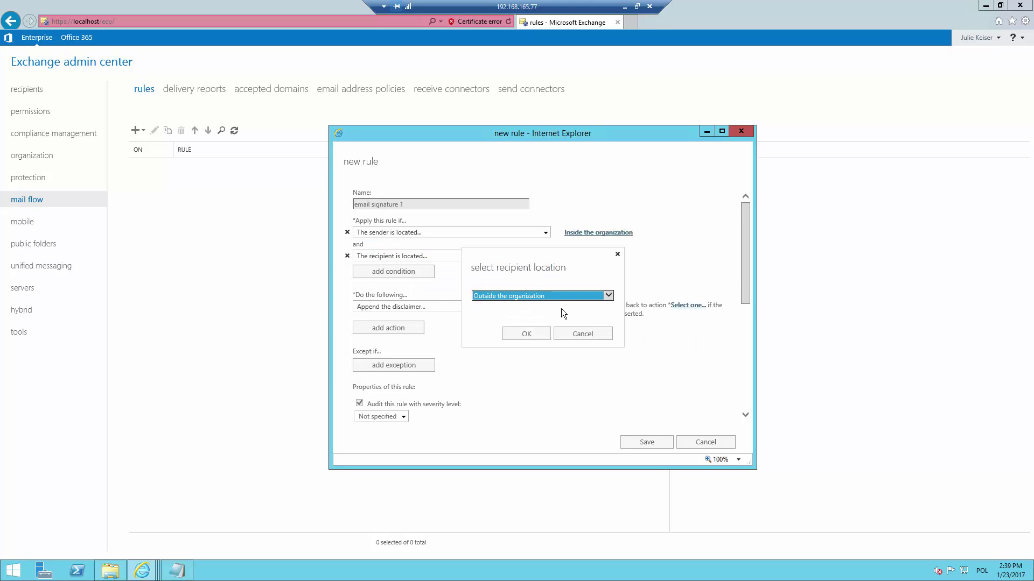
left_click(526, 334)
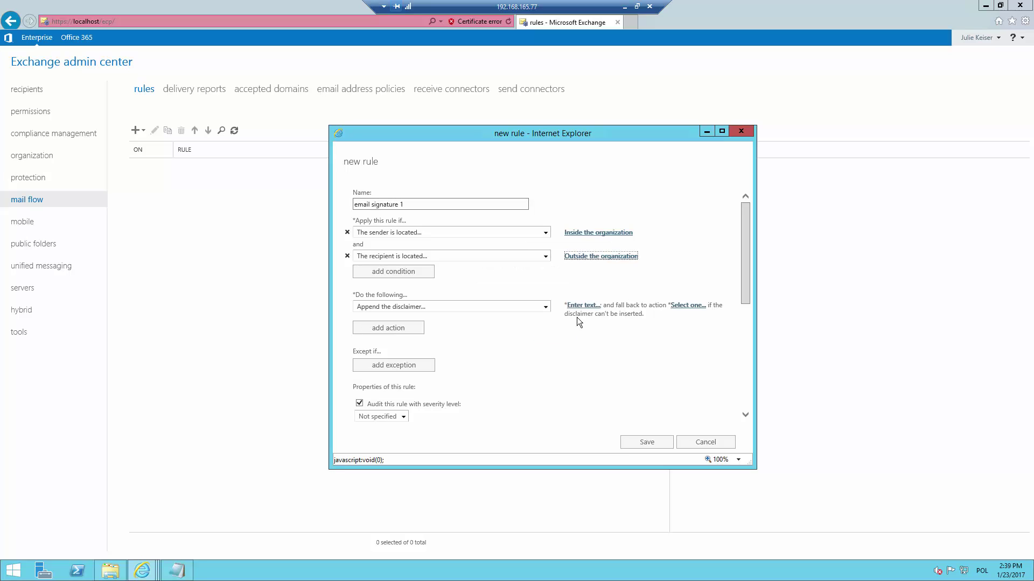
left_click(584, 306)
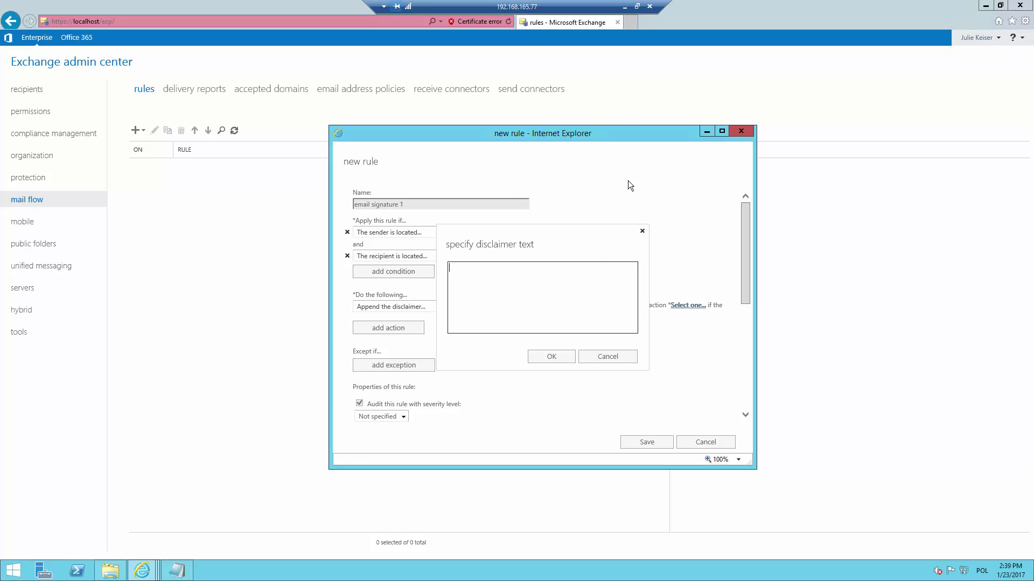
Download the Blocks simple signature template zip from mail-signatures.com.
left_click(628, 24)
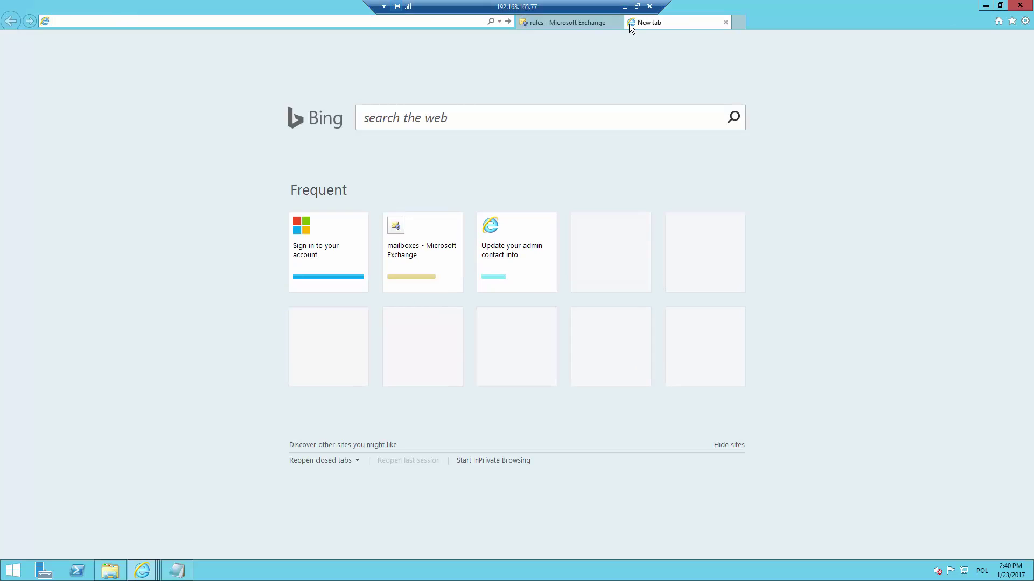
type("mail")
key("Return")
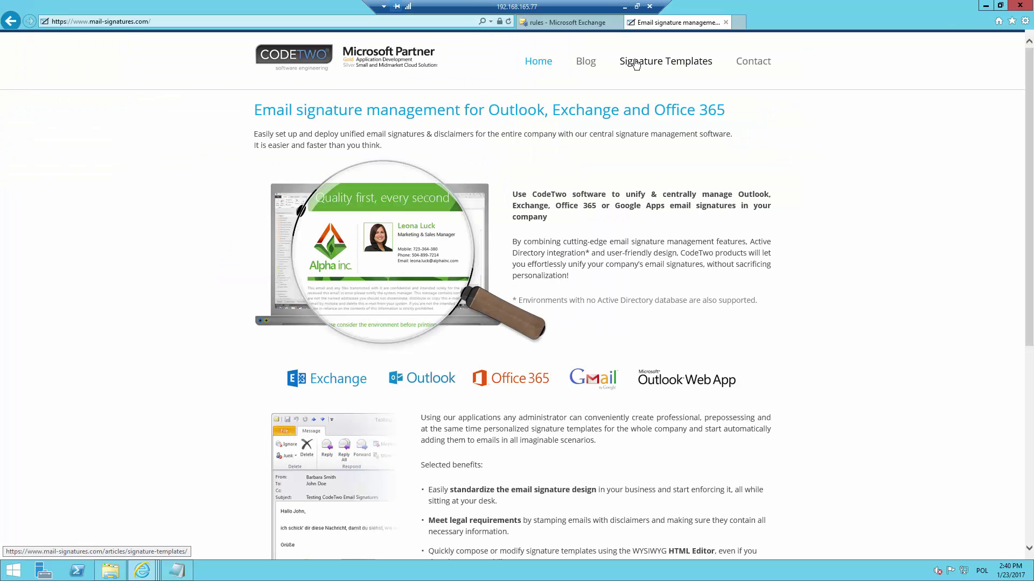
left_click(635, 64)
left_click(564, 215)
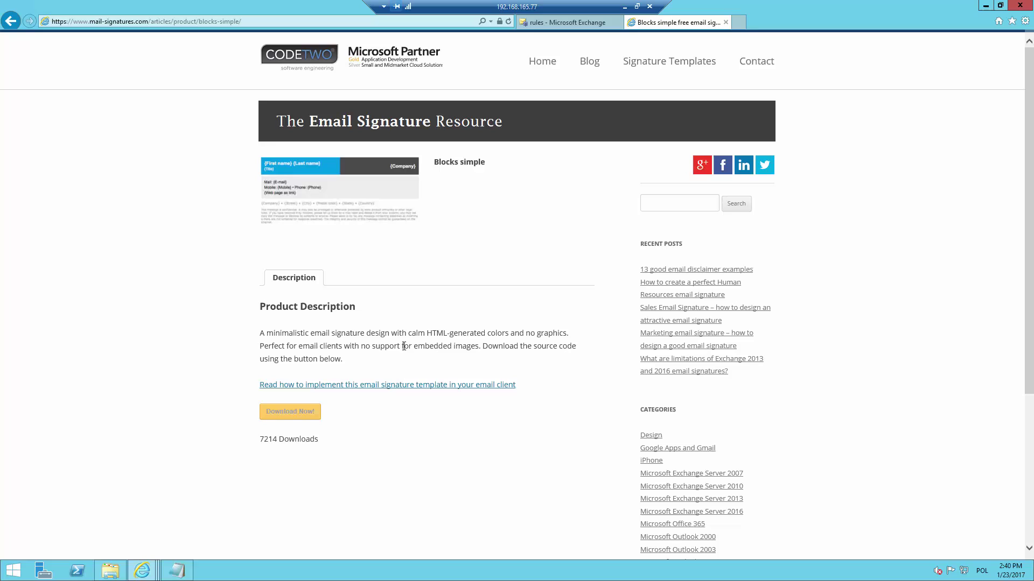
left_click(295, 411)
left_click(444, 283)
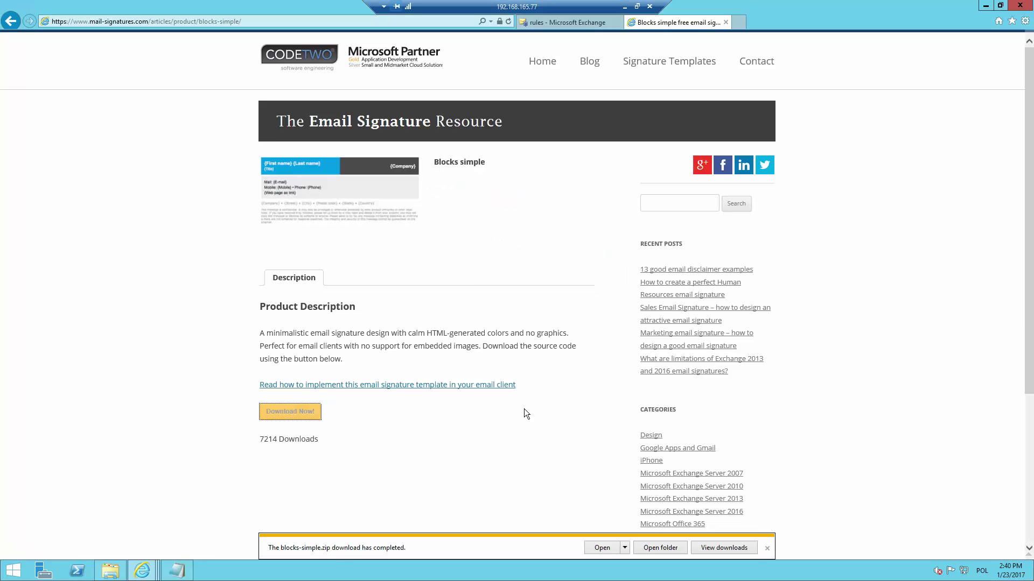
Extract blocks-simple.zip and open blocks-simple.html in Notepad.
left_click(663, 547)
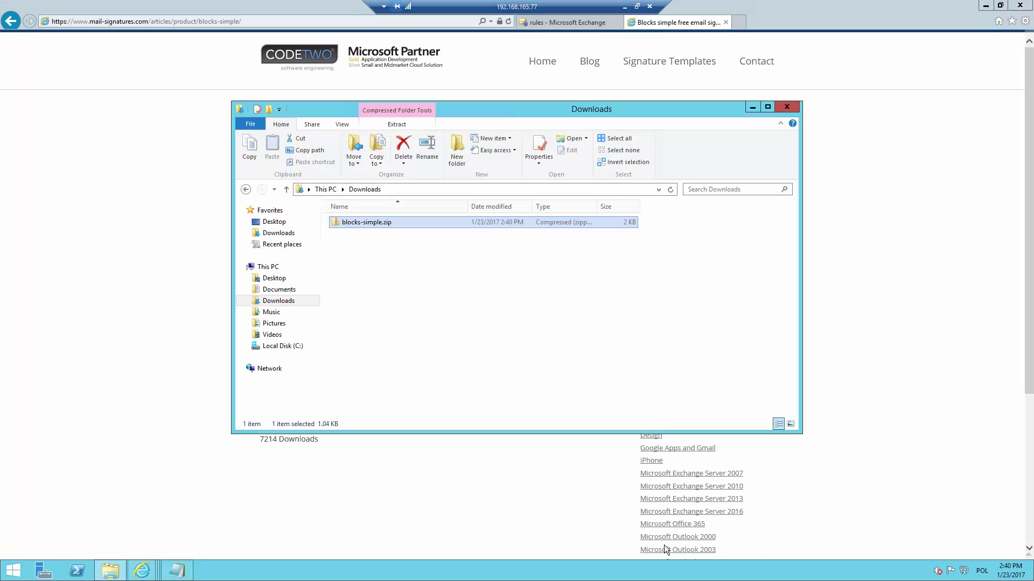
right_click(387, 221)
left_click(421, 253)
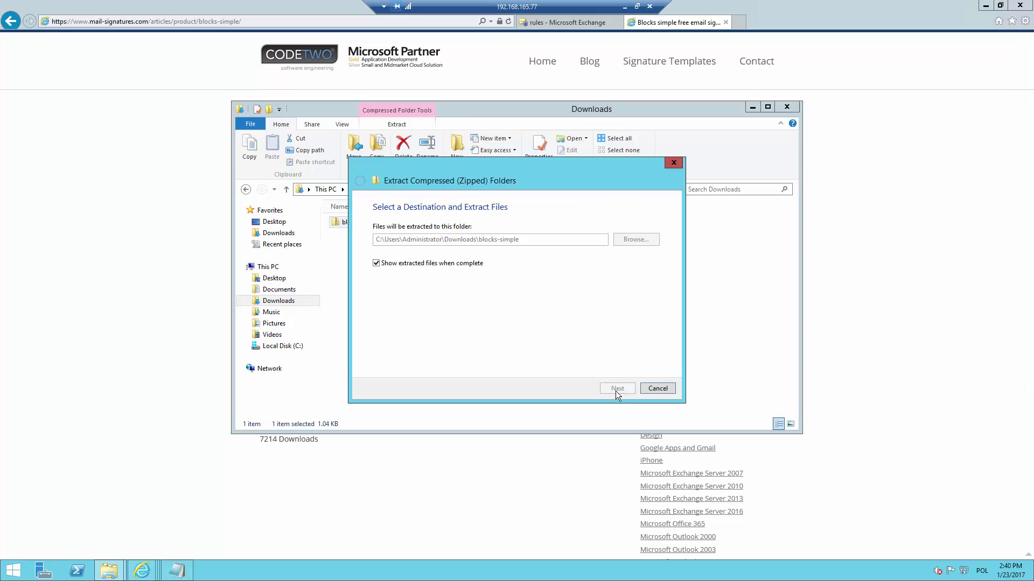
right_click(399, 249)
mouse_move(468, 295)
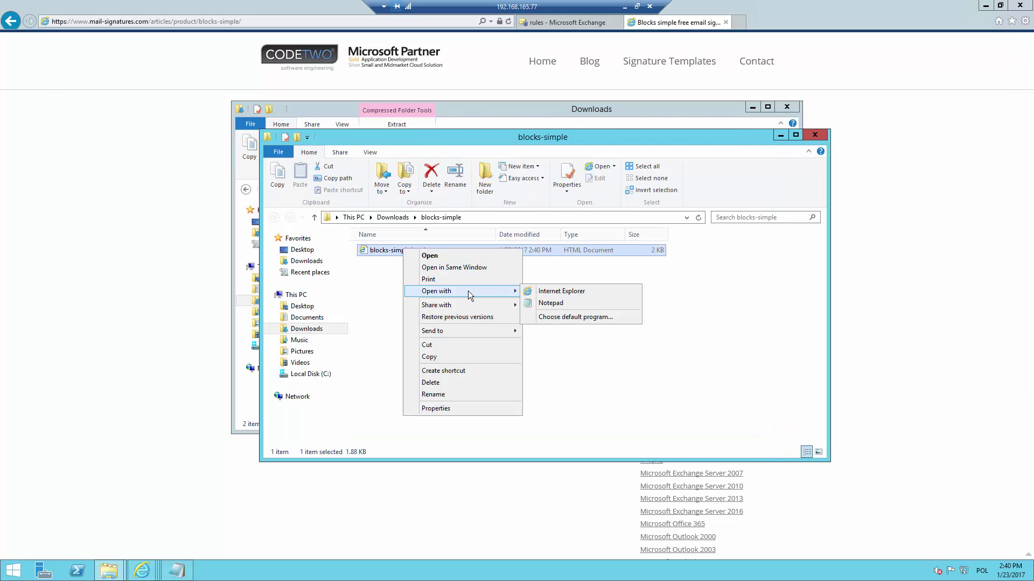
left_click(535, 302)
Replace every { and } in the HTML file with %%.
left_click(73, 64)
left_click(124, 159)
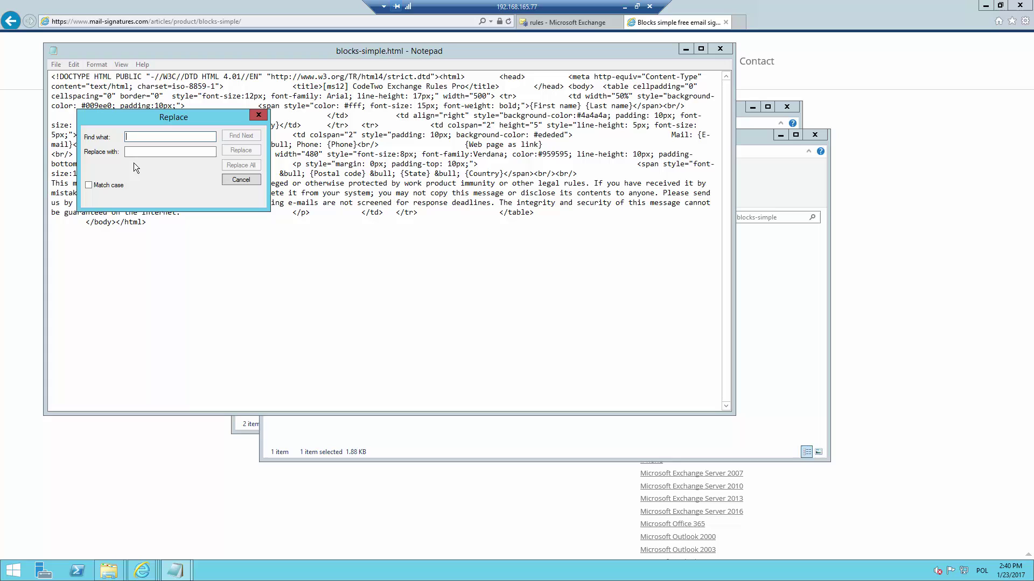
type("{")
key("Tab")
type("%%")
left_click(237, 165)
double_click(143, 137)
type("}")
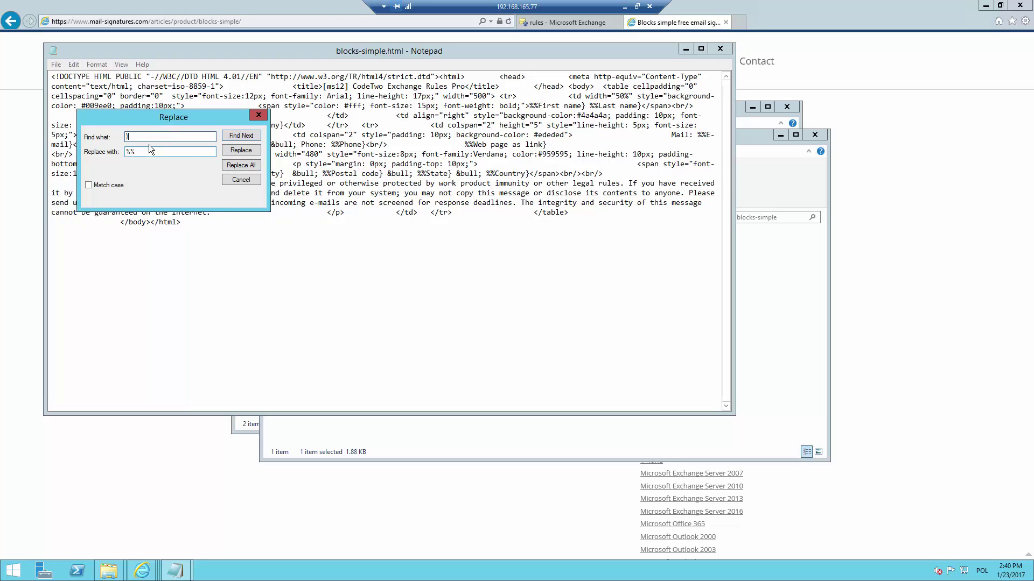
left_click(230, 163)
left_click(263, 115)
Fix placeholder names: Firstname, Lastname, e-mail, postal code, and extend mobile with 'Phone'.
left_click(563, 105)
key("BackSpace")
left_click(619, 105)
key("BackSpace")
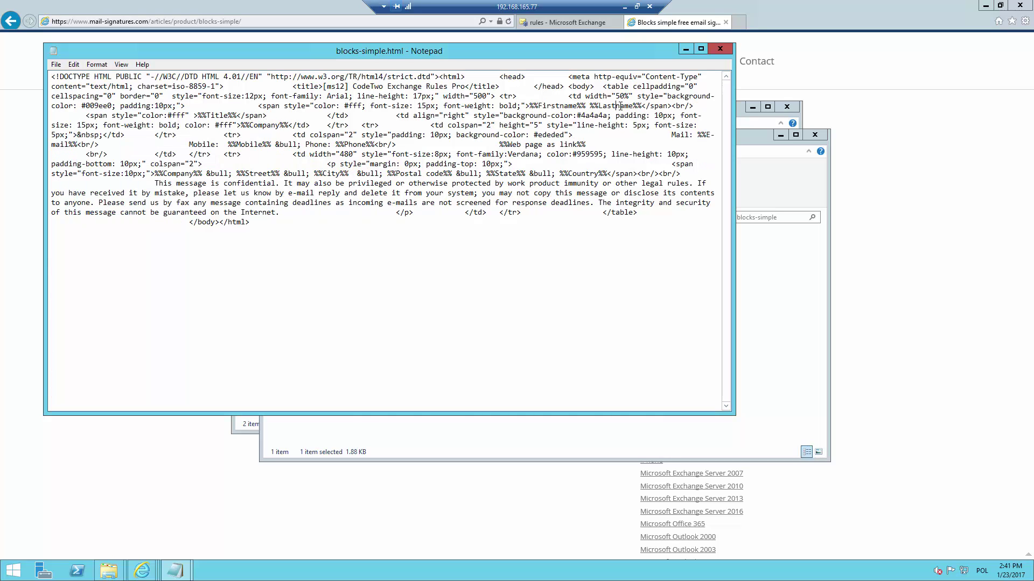
left_click(713, 134)
key("BackSpace")
left_click(426, 173)
key("BackSpace")
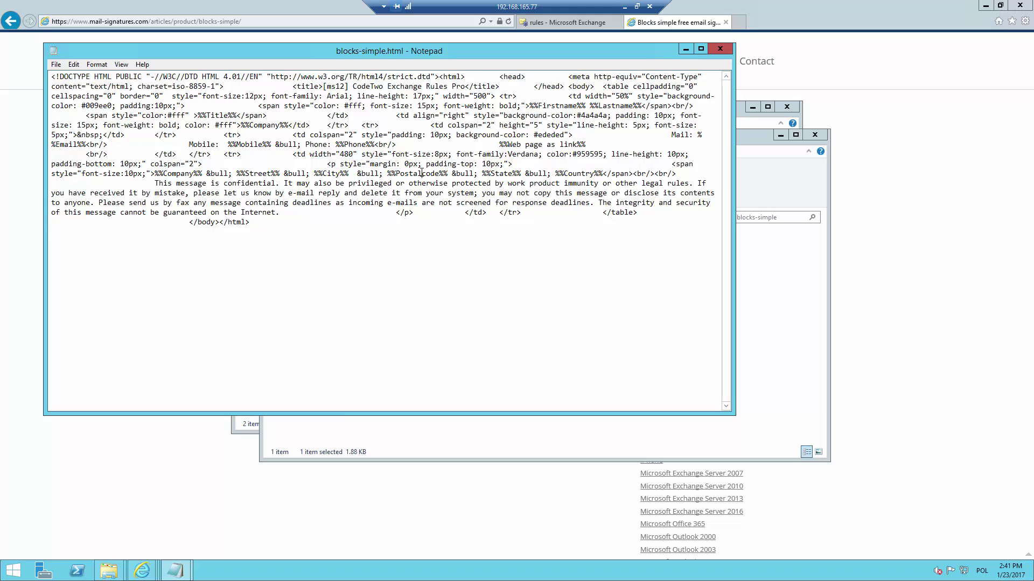
left_click(262, 144)
type("Phone")
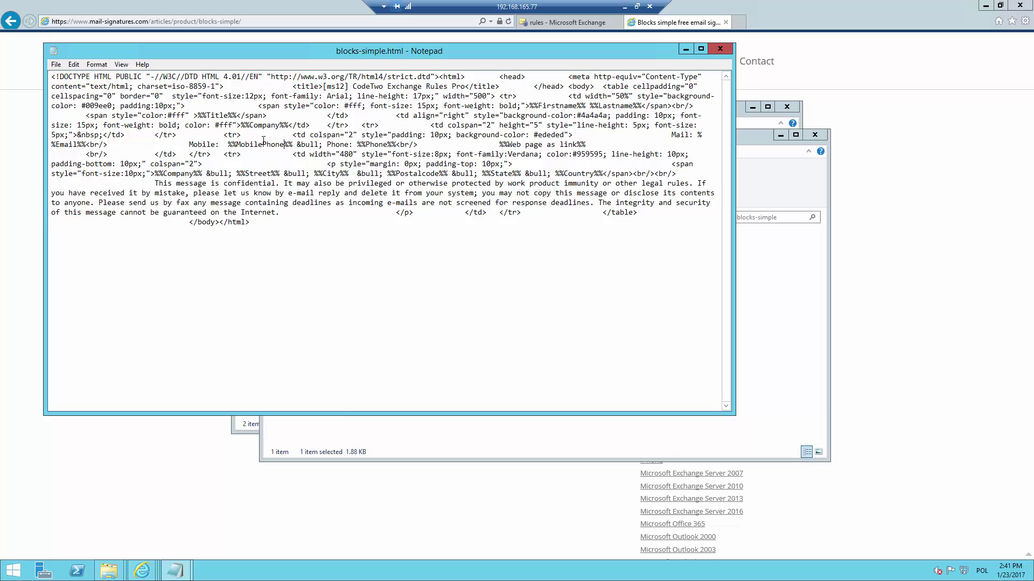
Replace %%Web page as link%% with the copied example.com link and copy the whole signature HTML.
key("alt+Tab")
key("alt+Tab")
key("alt+Tab")
key("alt+Tab")
key("alt+Tab")
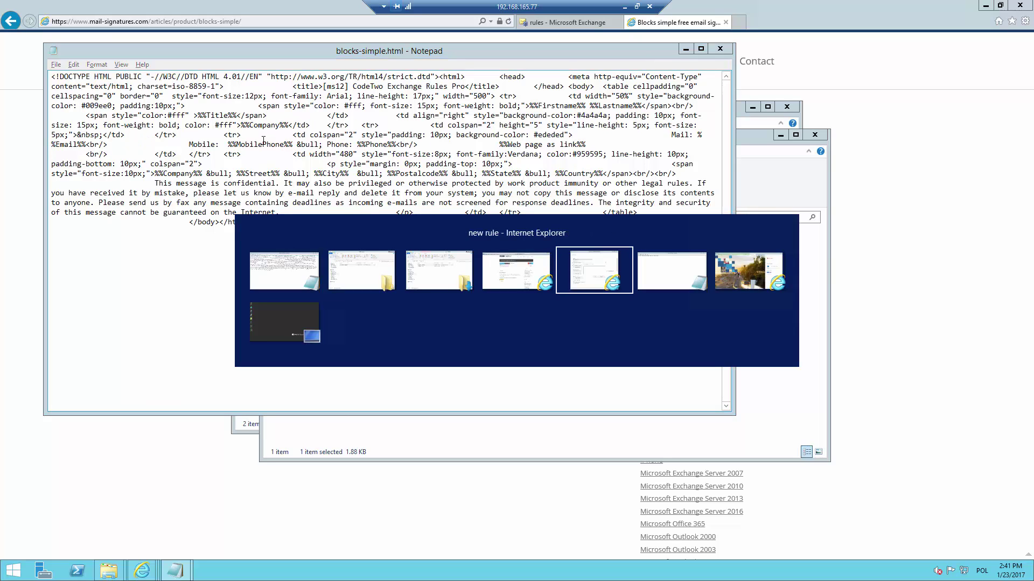
key("ctrl+a")
key("ctrl+c")
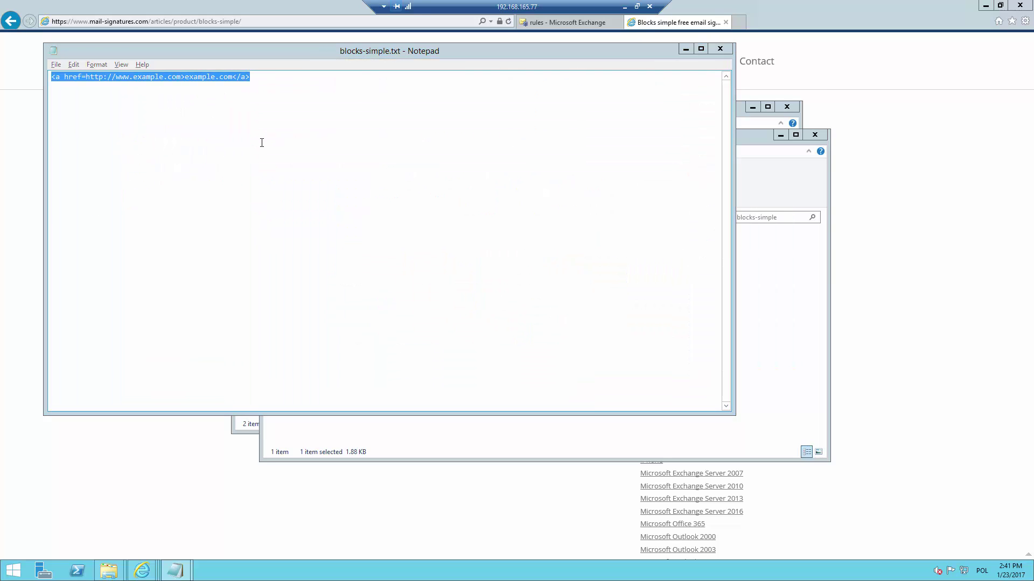
key("alt+Tab")
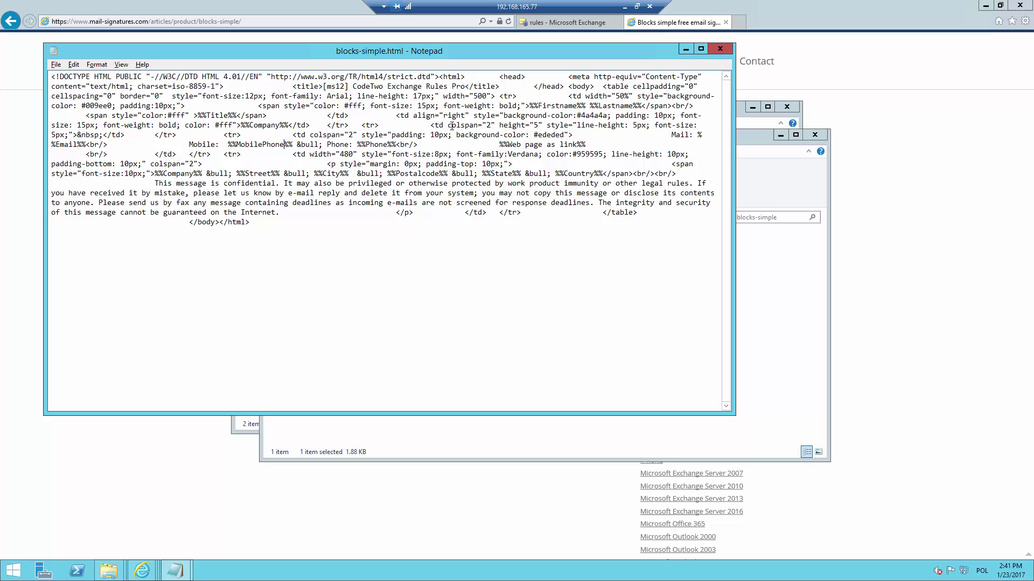
left_click_drag(498, 144, 587, 145)
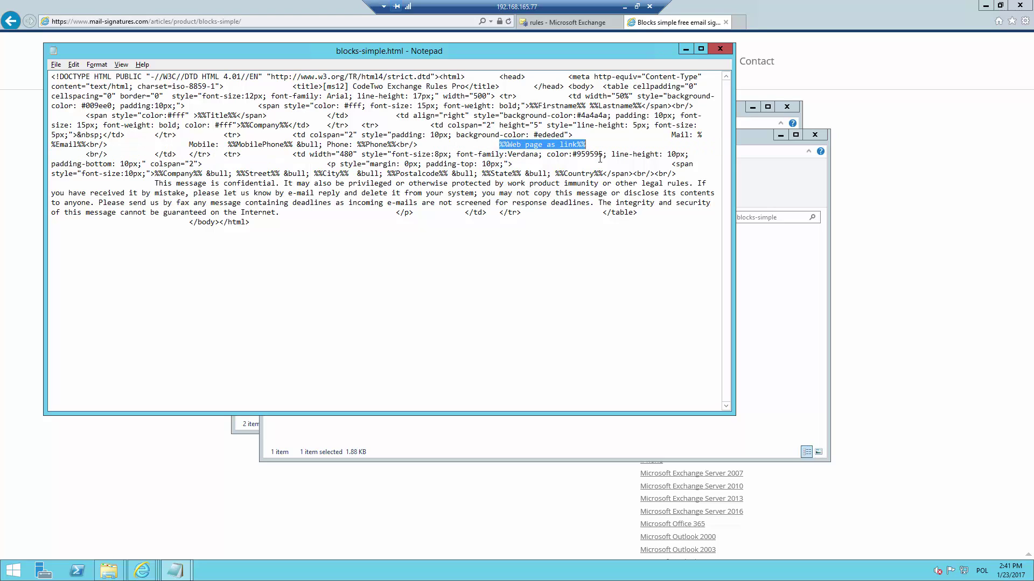
key("ctrl+v")
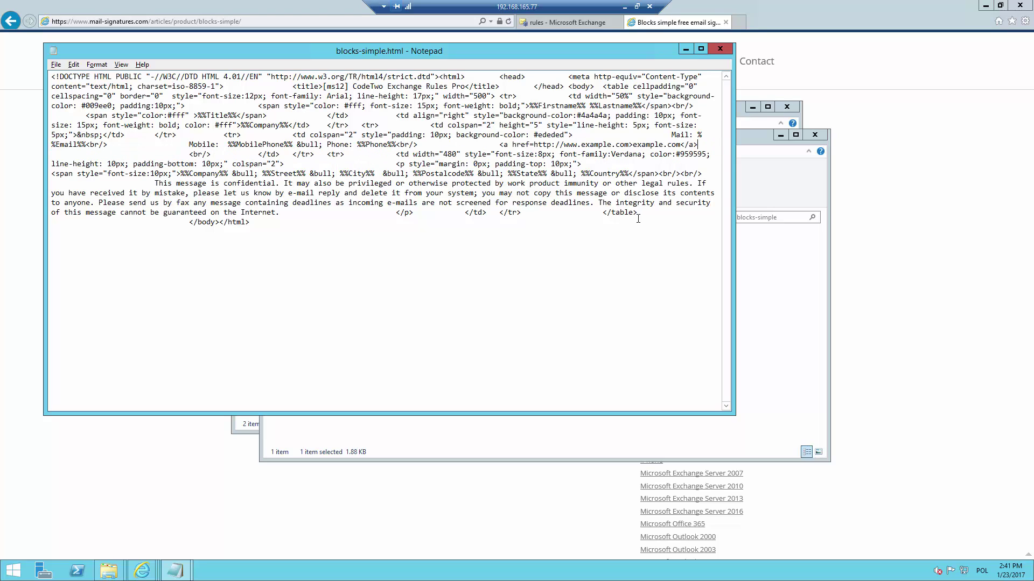
key("ctrl+a")
key("alt+Tab")
key("Tab")
key("Tab")
key("Tab")
key("Tab")
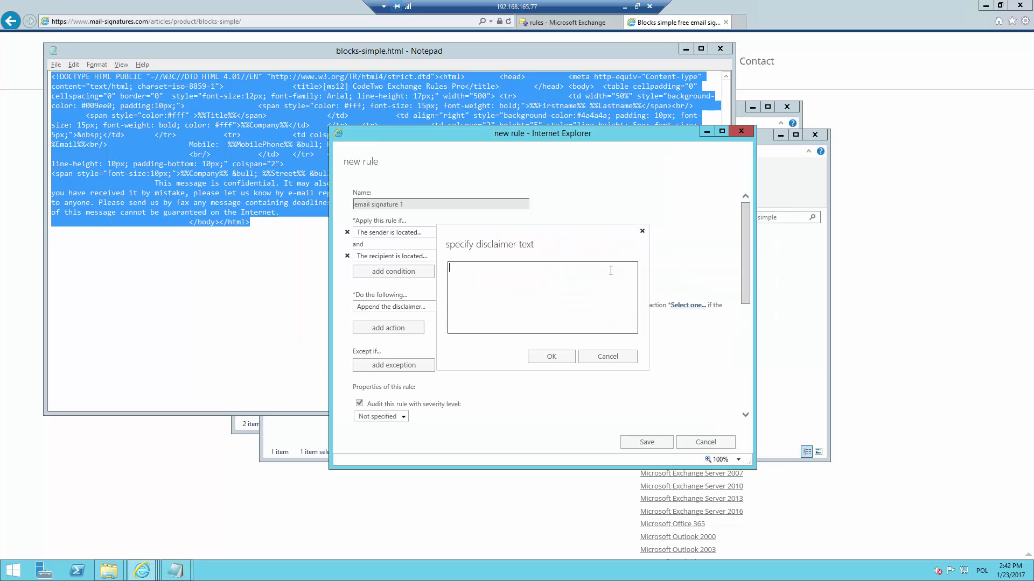
Paste the signature HTML as the rule's disclaimer text.
key("ctrl+v")
left_click(568, 353)
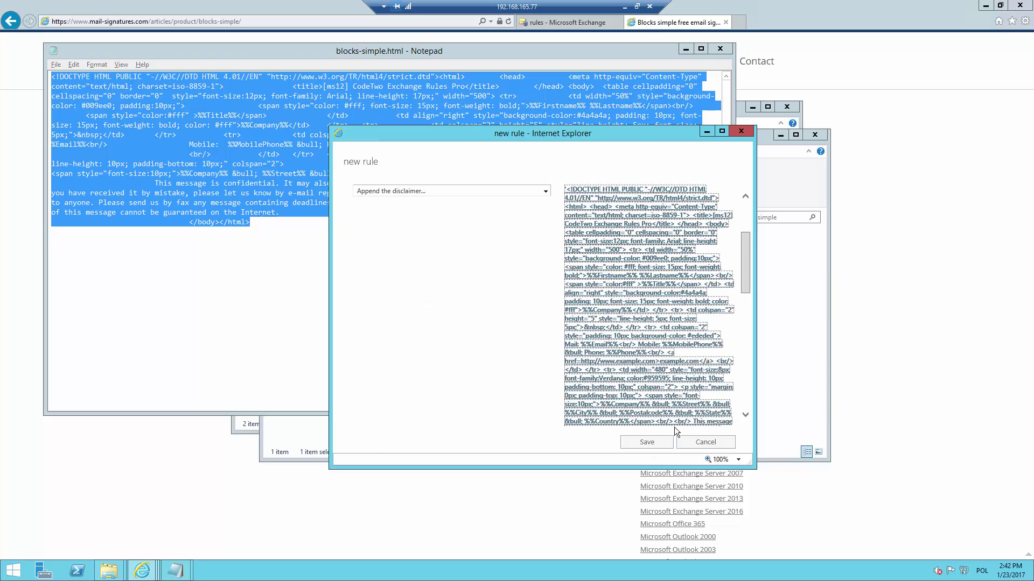
scroll(674, 428, "down", 3)
scroll(677, 429, "down", 4)
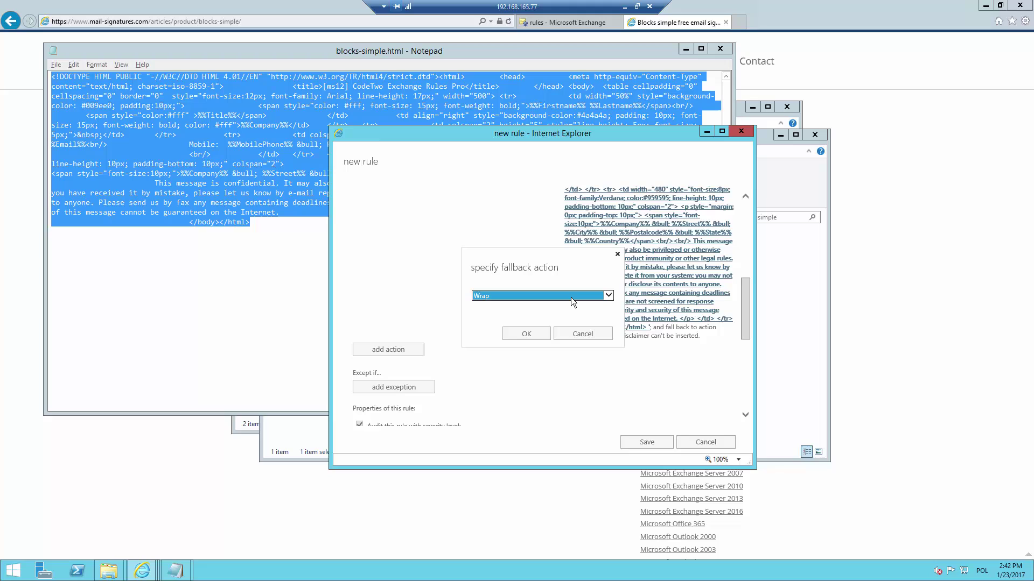
Set the disclaimer fallback action to Wrap, after trying Ignore and Reject.
left_click(571, 296)
left_click(569, 302)
left_click(567, 296)
left_click(567, 303)
left_click(566, 295)
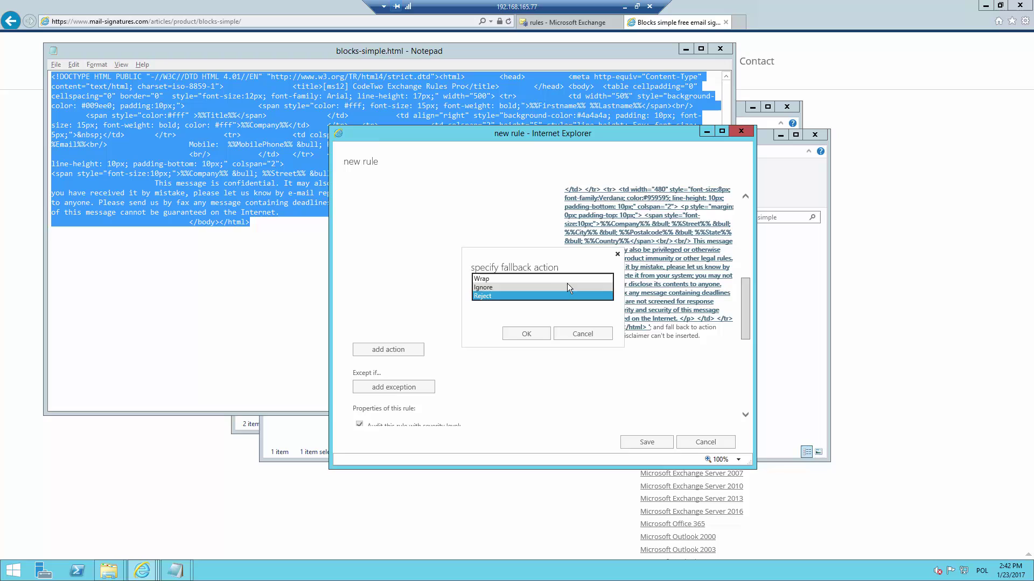
left_click(567, 281)
left_click(526, 334)
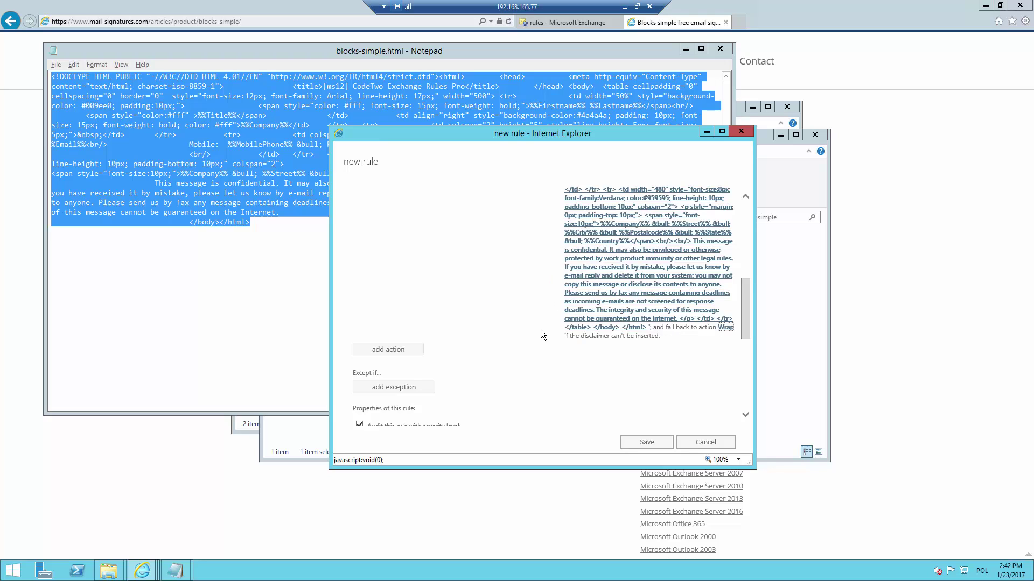
Select the confidentiality paragraph in the disclaimer text to copy it.
left_click(592, 302)
left_click_drag(633, 310, 634, 305)
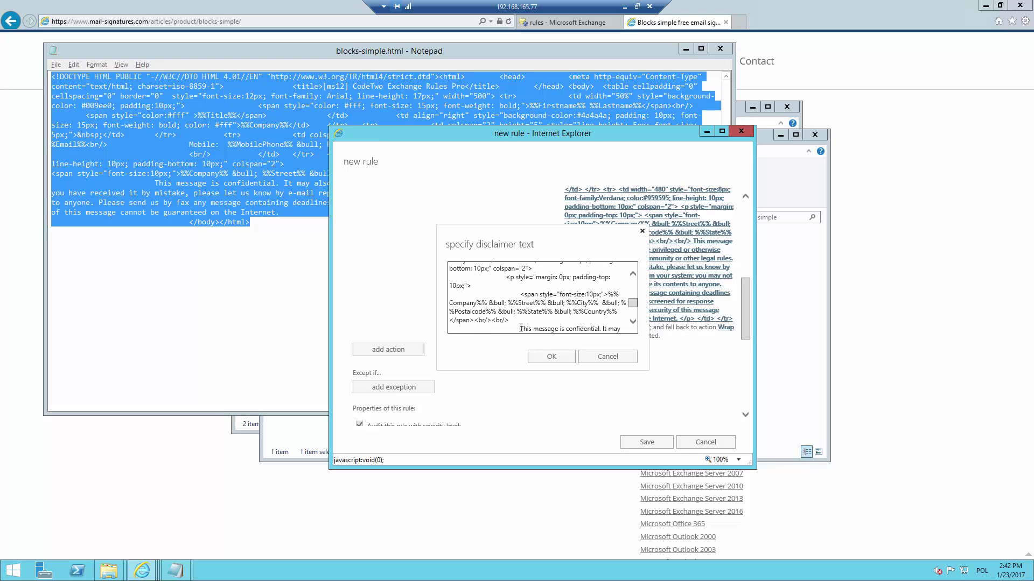
left_click_drag(520, 327, 587, 277)
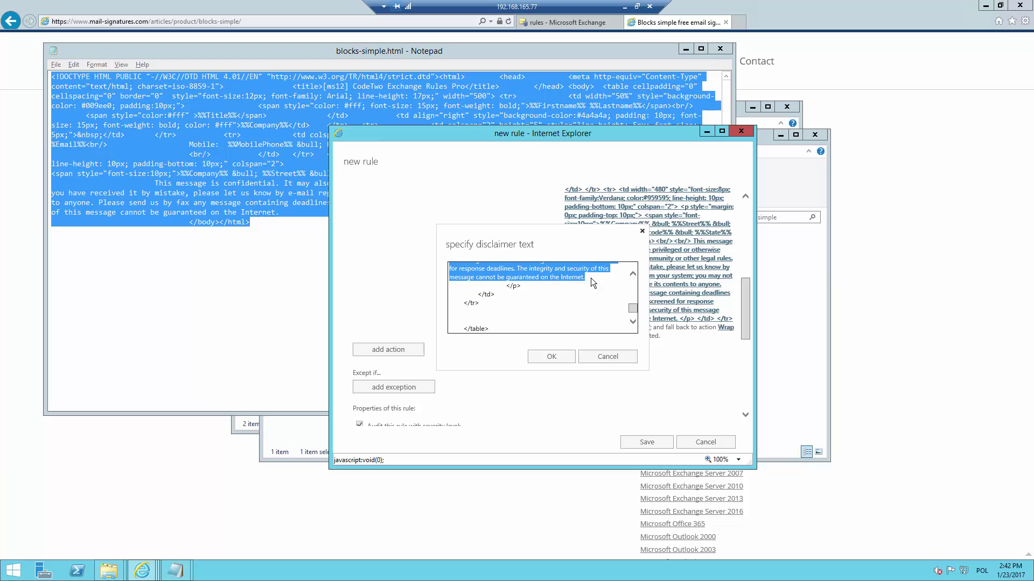
Except messages whose subject or body matches the confidentiality paragraph, and save the rule.
left_click(561, 365)
left_click(393, 387)
mouse_move(447, 310)
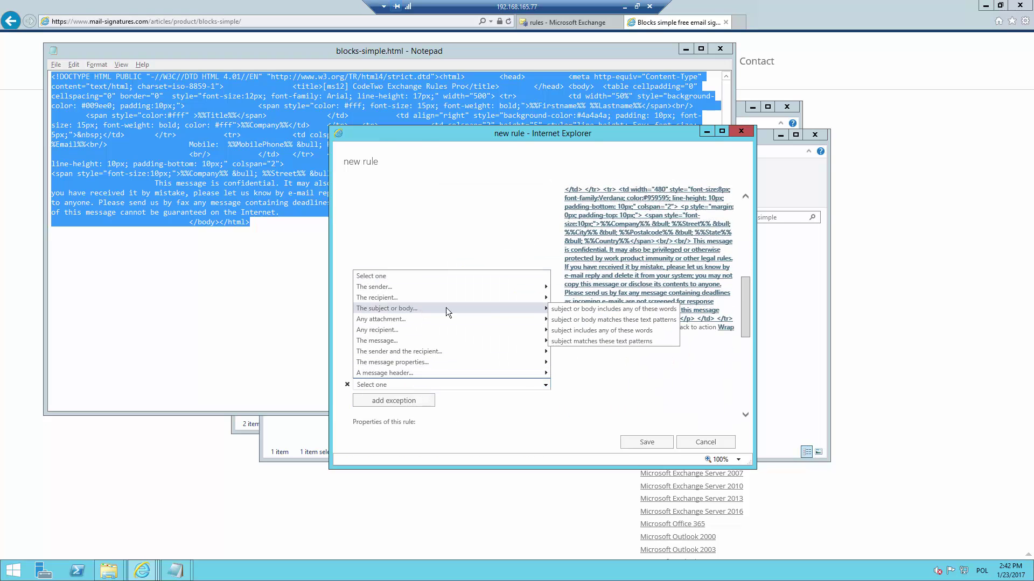
left_click(613, 319)
left_click(598, 268)
type("This message is confidential. It may also be privileged or otherwise protected by work product immunity or other legal rules. If")
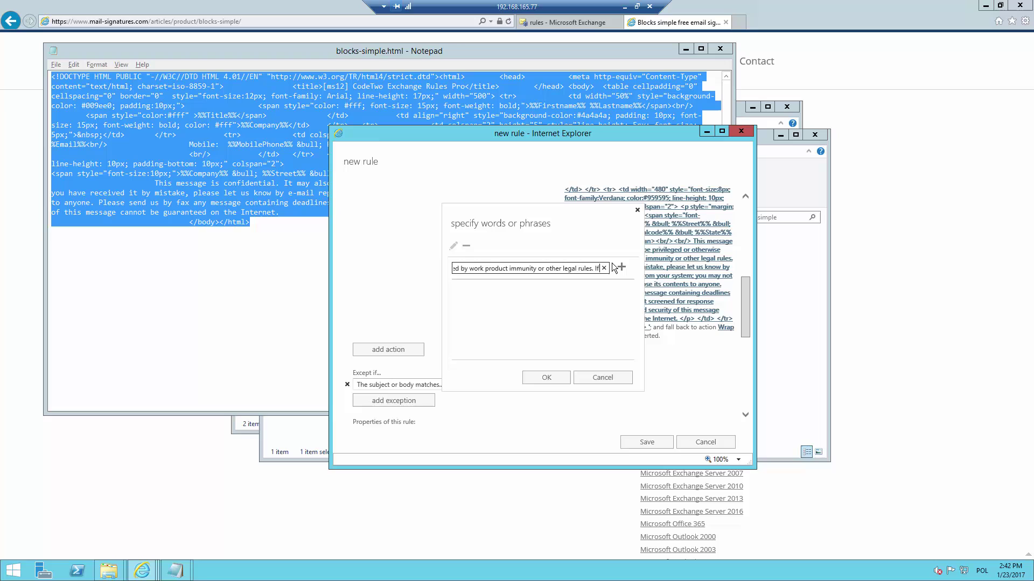
left_click(621, 267)
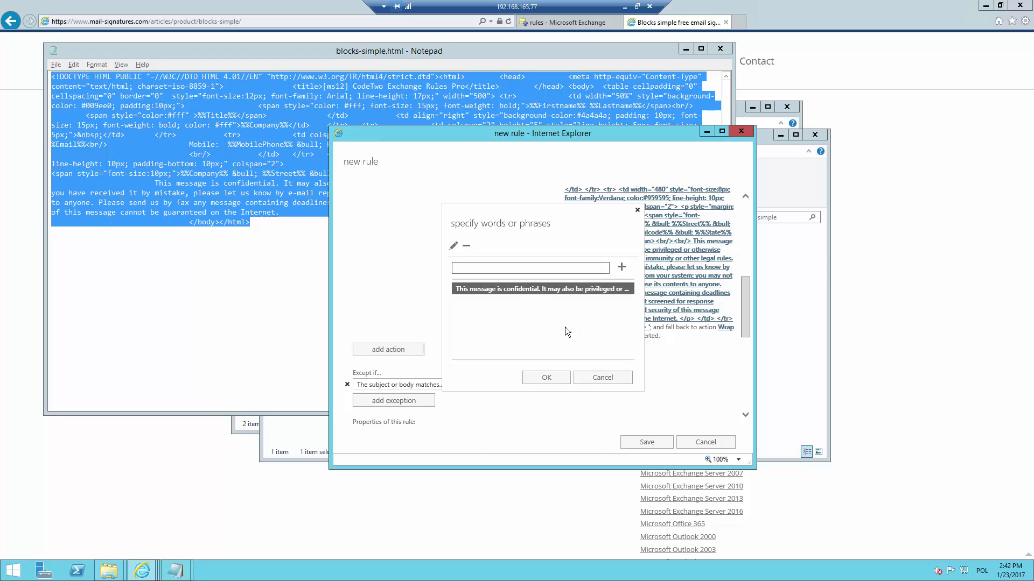
left_click(542, 379)
scroll(538, 375, "down", 10)
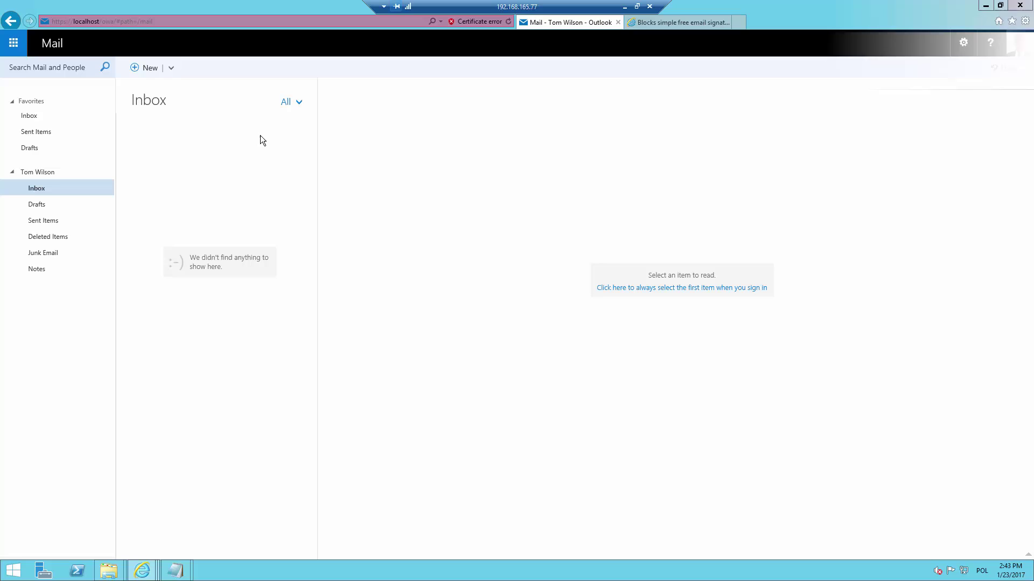
Compose an email to the external recipient, subject 'test', body 'Have you seen my new email signature?'.
left_click(149, 70)
type("j.d")
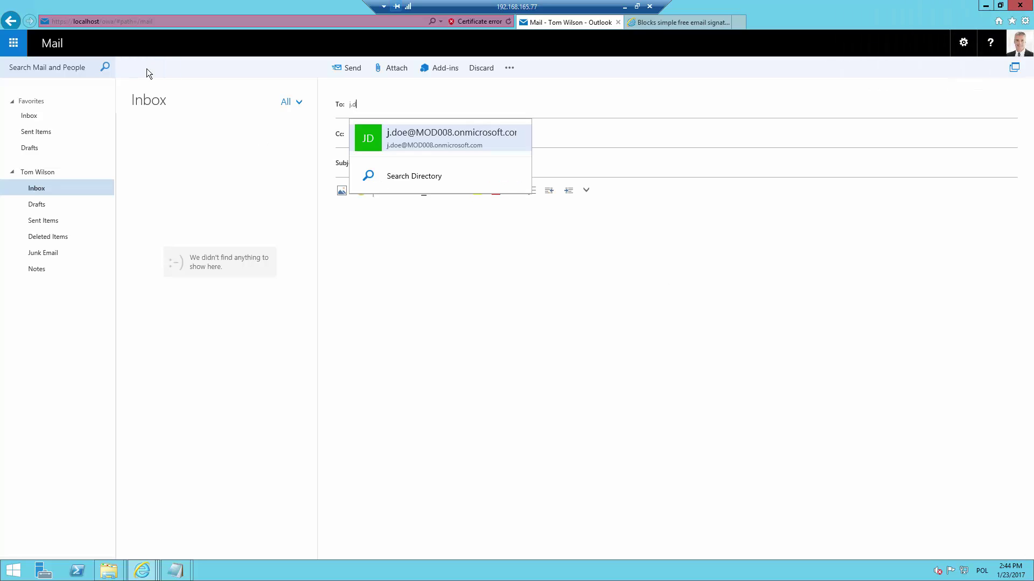
key("Return")
key("Tab")
key("Tab")
type("test")
key("Tab")
type("Have you seen m")
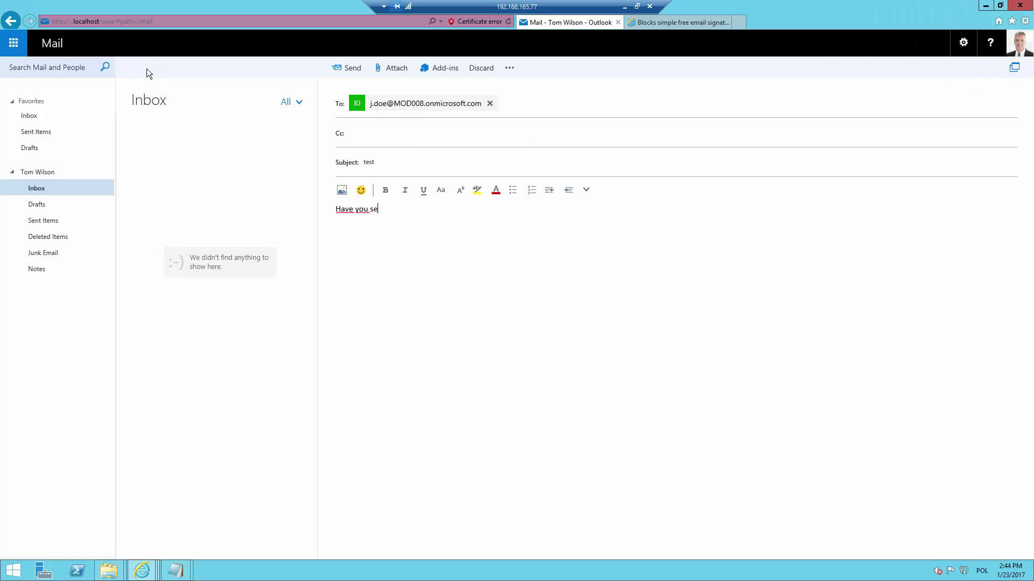
type("y new email signature?")
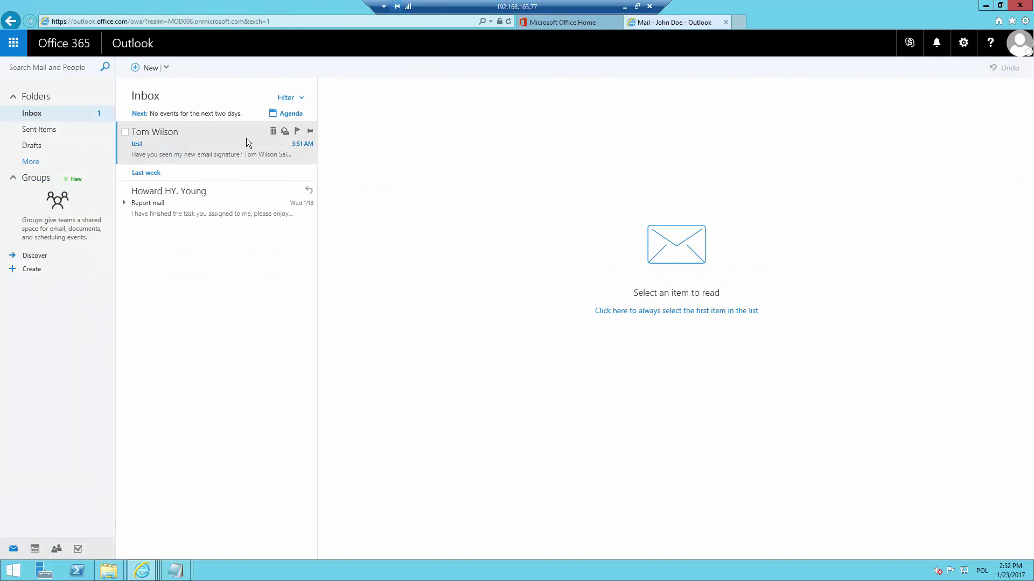
Open the received 'test' message to view the appended signature and confidentiality notice.
left_click(247, 142)
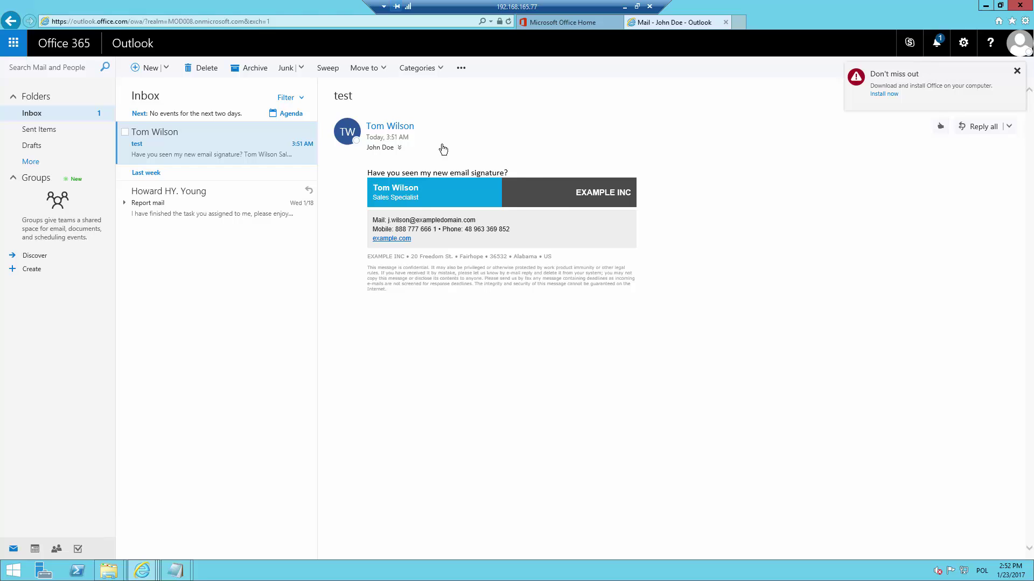